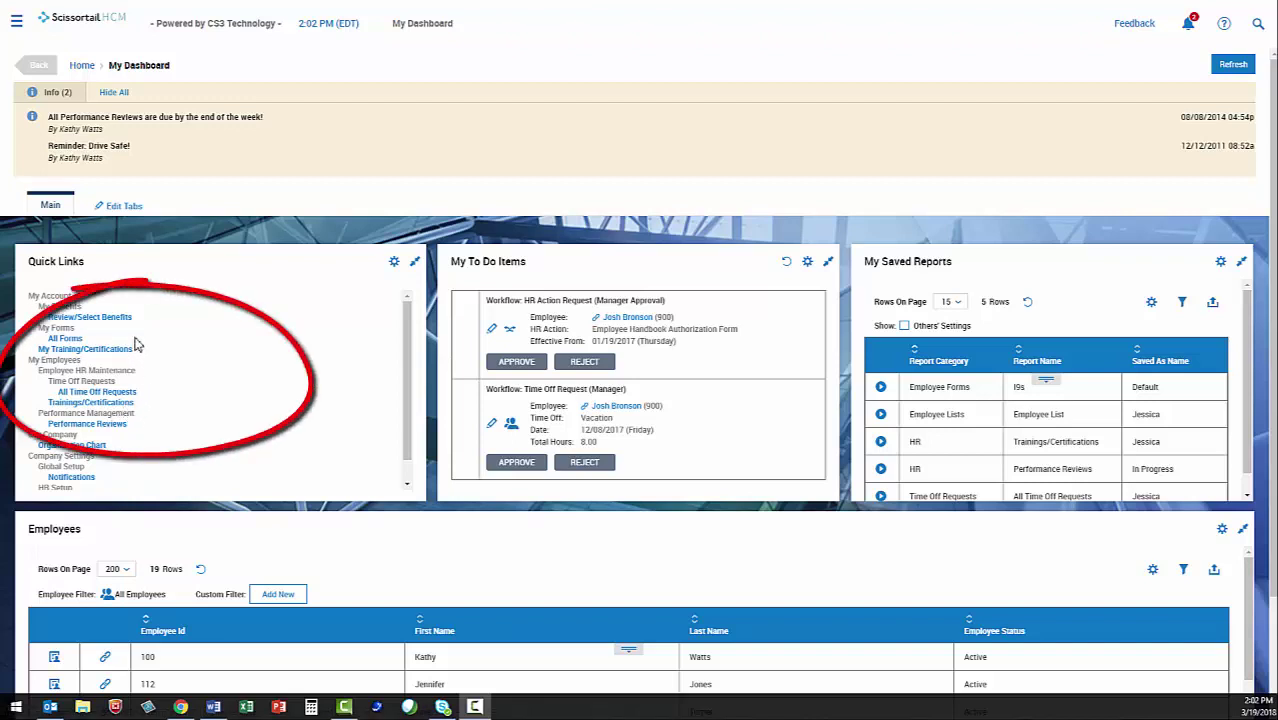
Step: Open Trainings/Certifications from the Employee HR Maintenance quick links on My Dashboard
{"action": "left_click", "coordinate": [126, 402]}
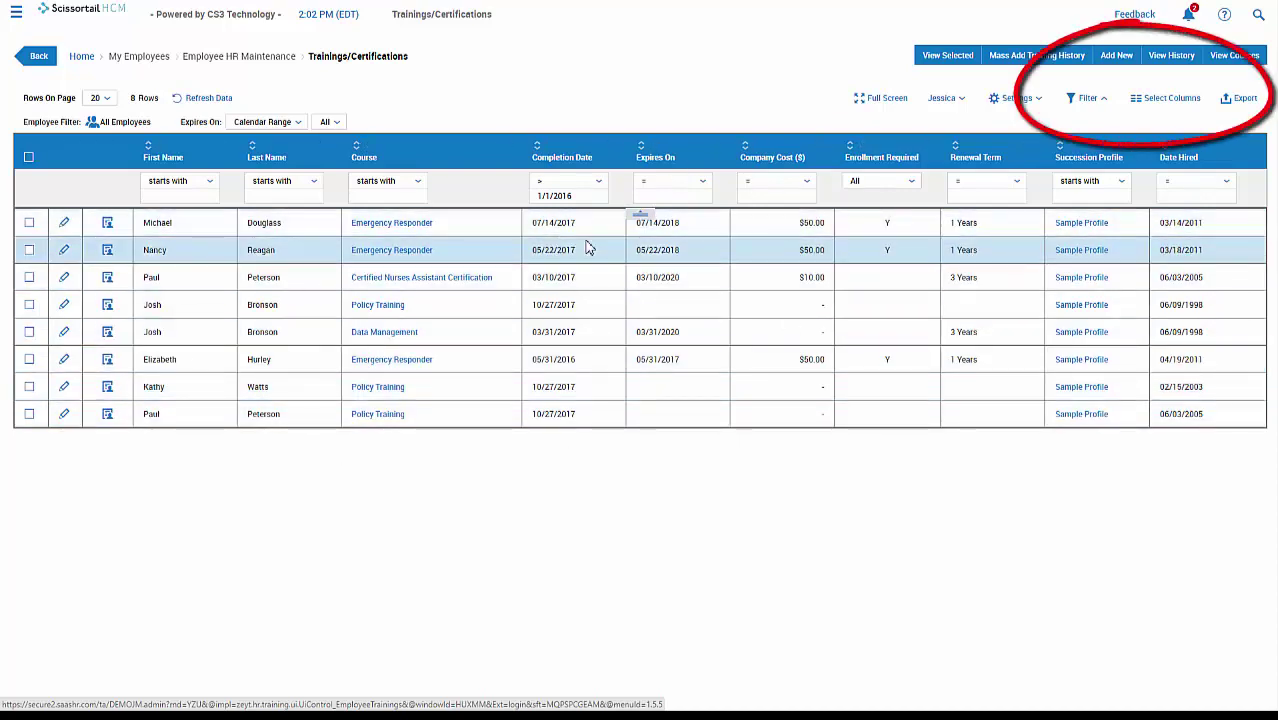
{"action": "left_click", "coordinate": [1191, 104]}
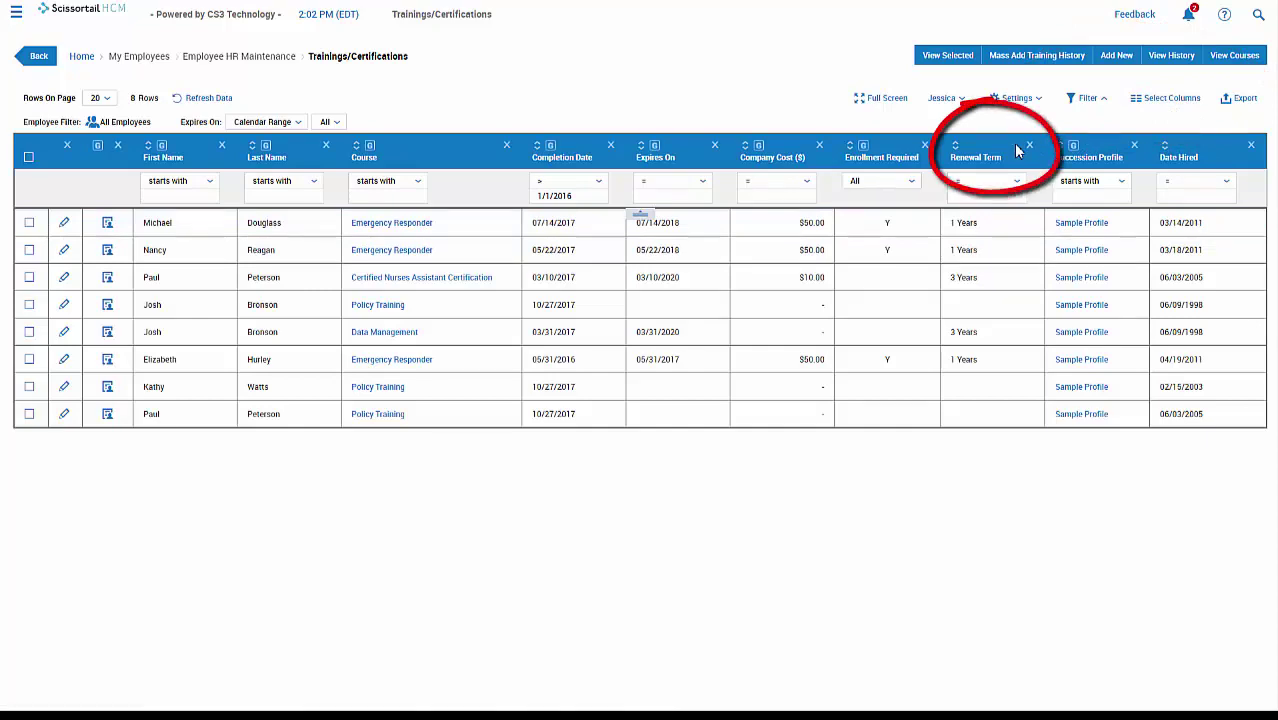
{"action": "left_click", "coordinate": [1240, 97]}
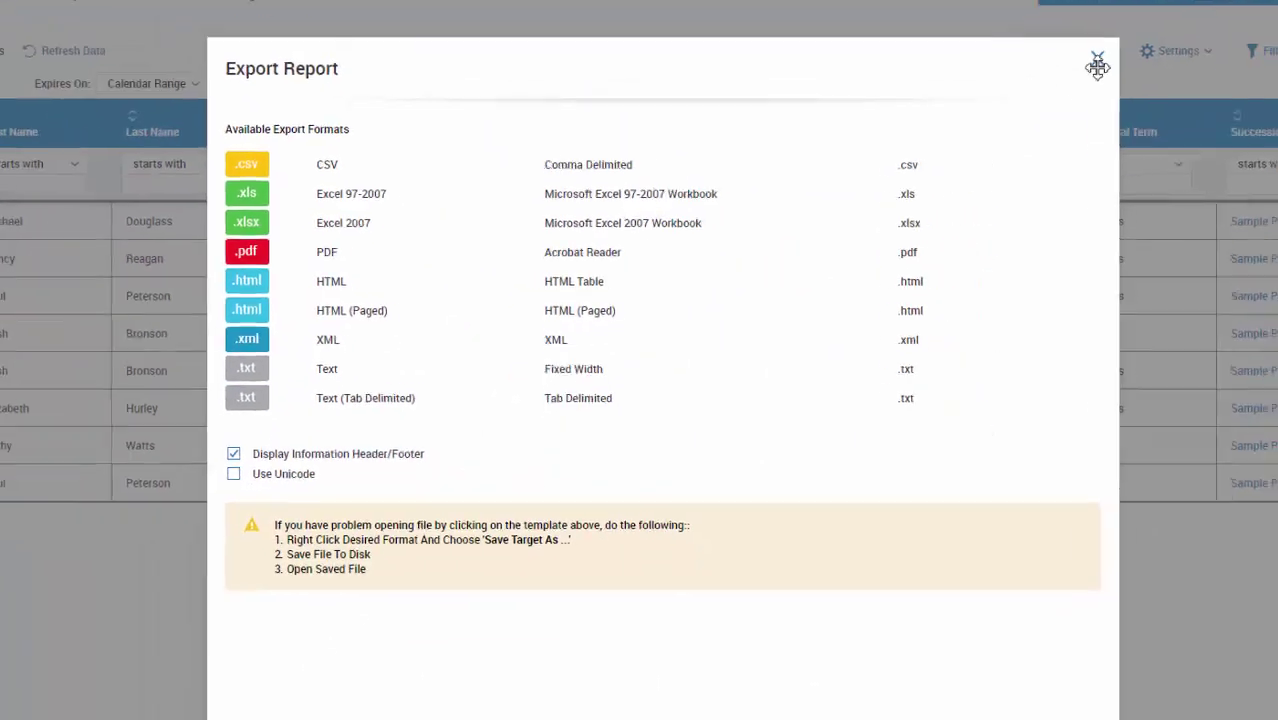
{"action": "left_click", "coordinate": [1220, 11]}
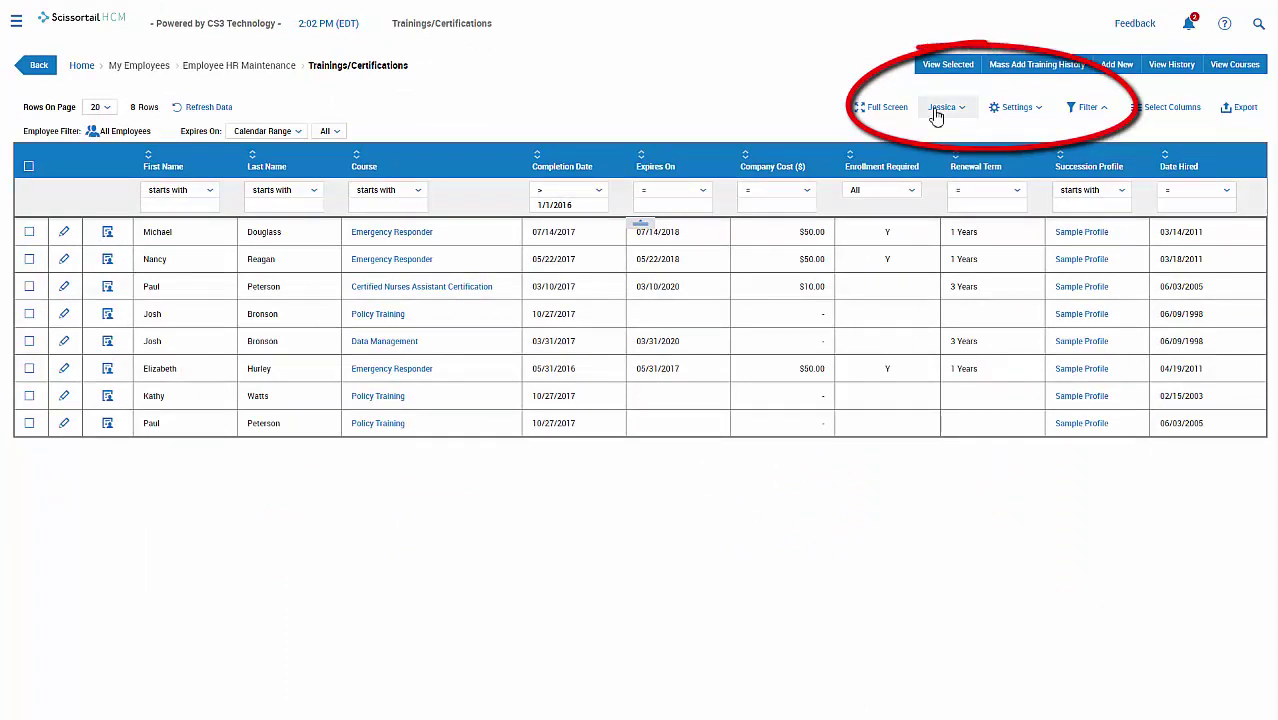
{"action": "left_click", "coordinate": [107, 345]}
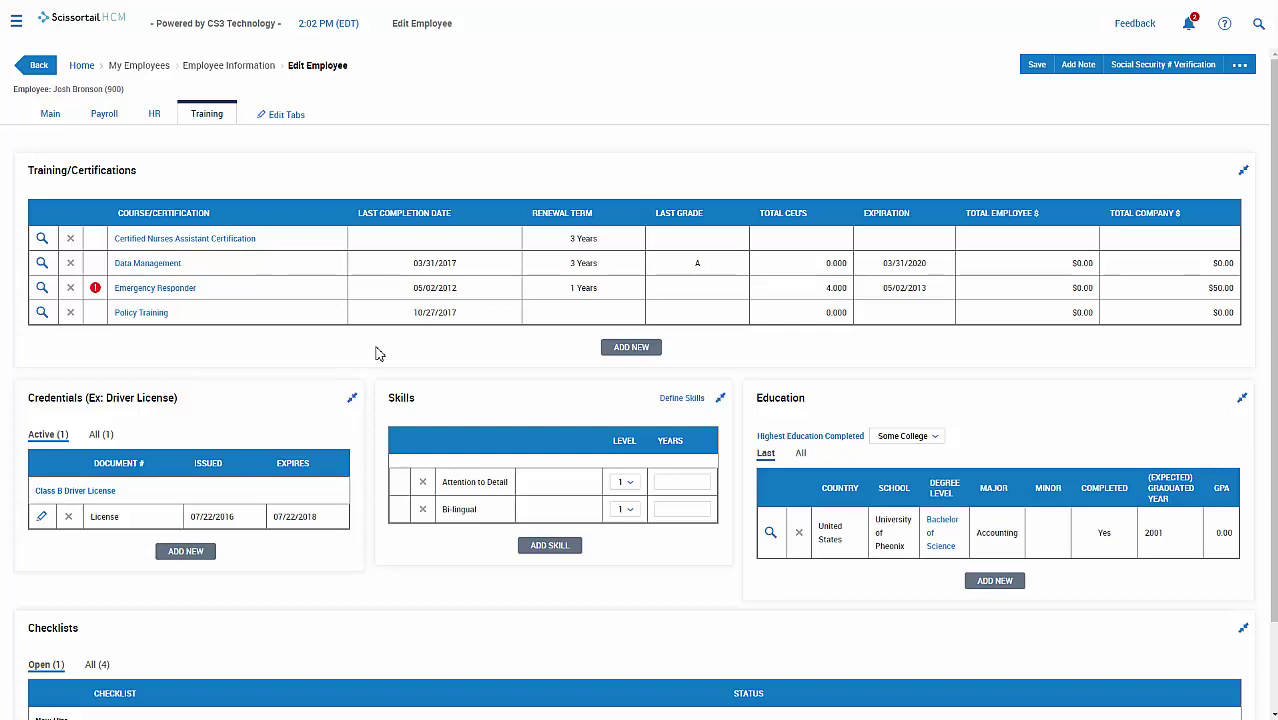
{"action": "left_click", "coordinate": [38, 66]}
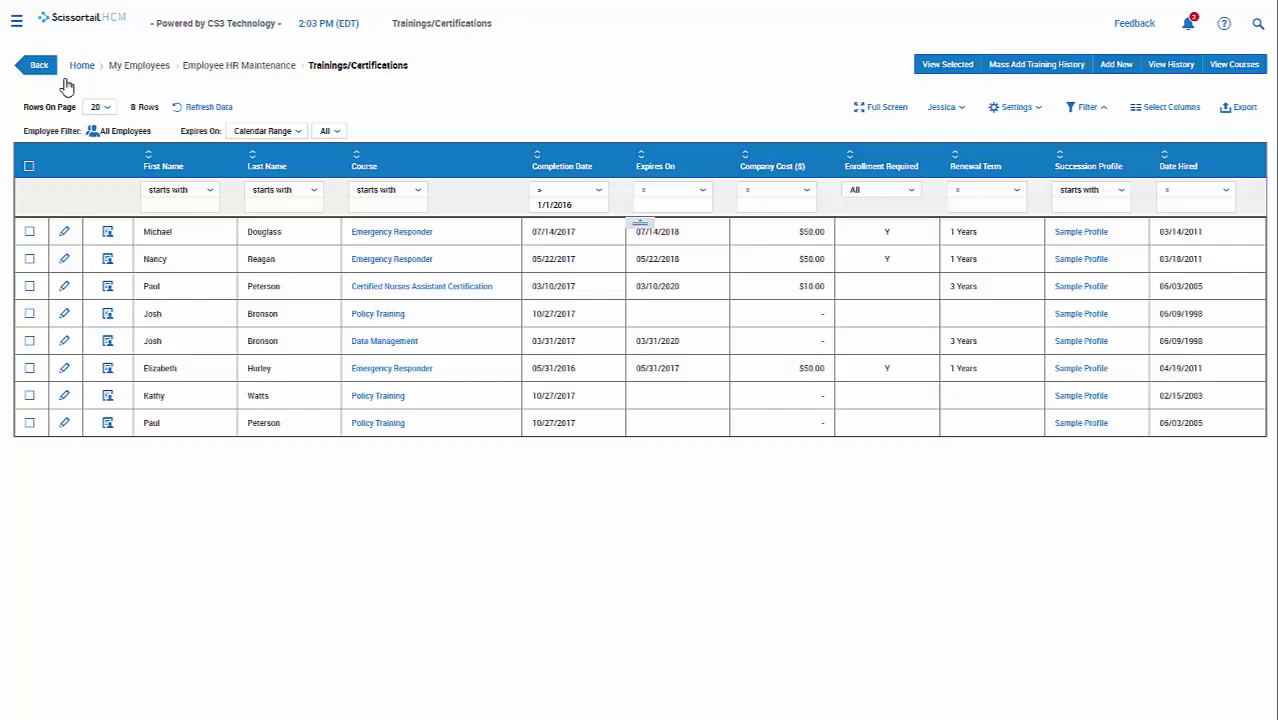
{"action": "left_click", "coordinate": [1117, 66]}
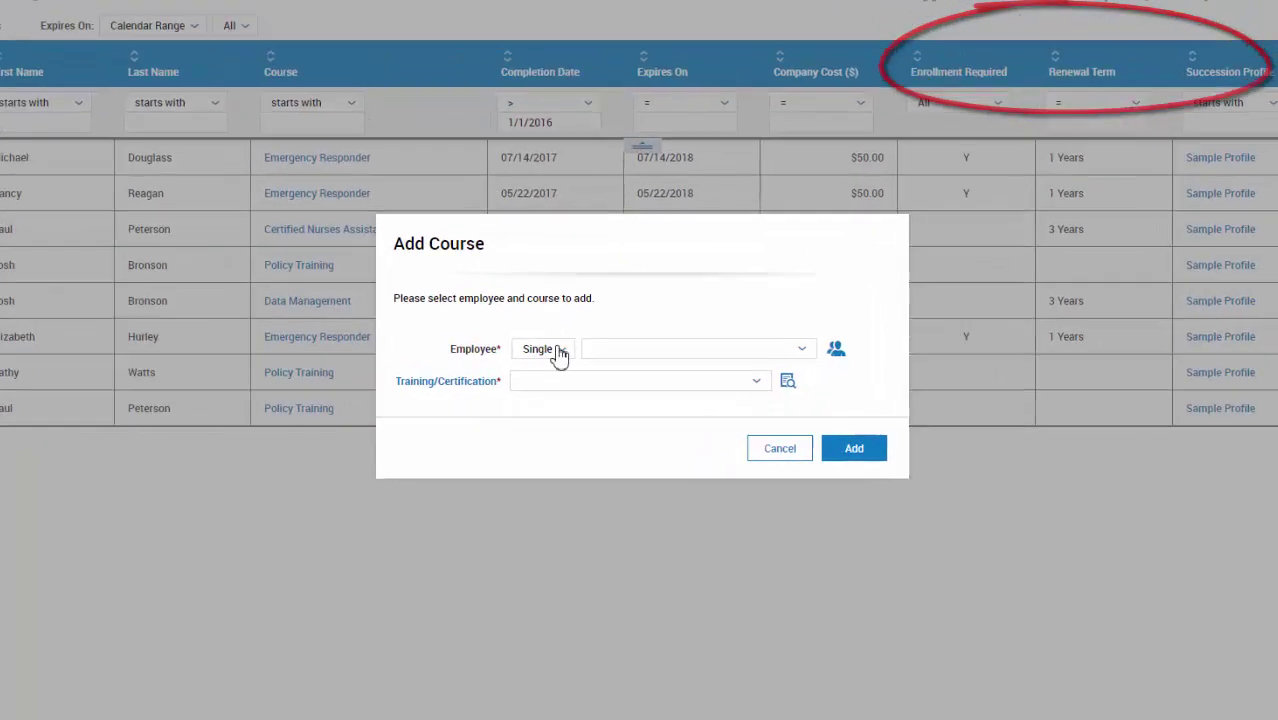
{"action": "left_click", "coordinate": [558, 352]}
{"action": "left_click", "coordinate": [712, 381]}
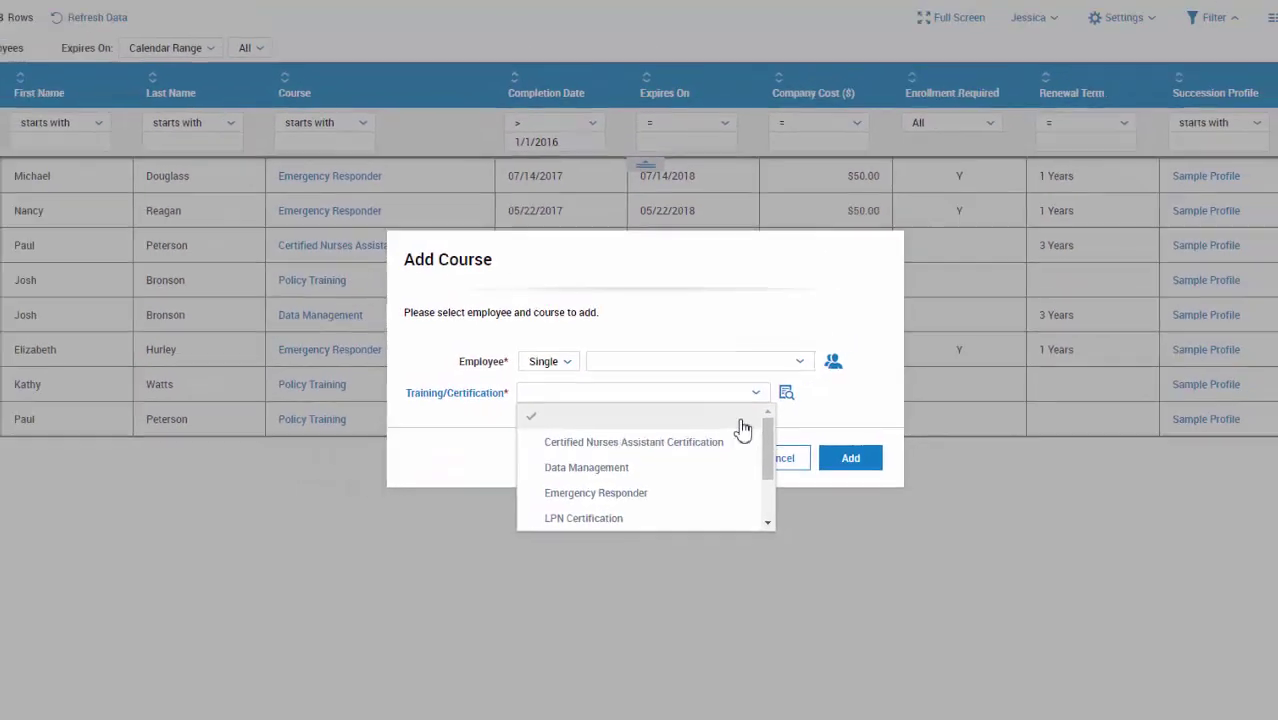
{"action": "left_click", "coordinate": [795, 455]}
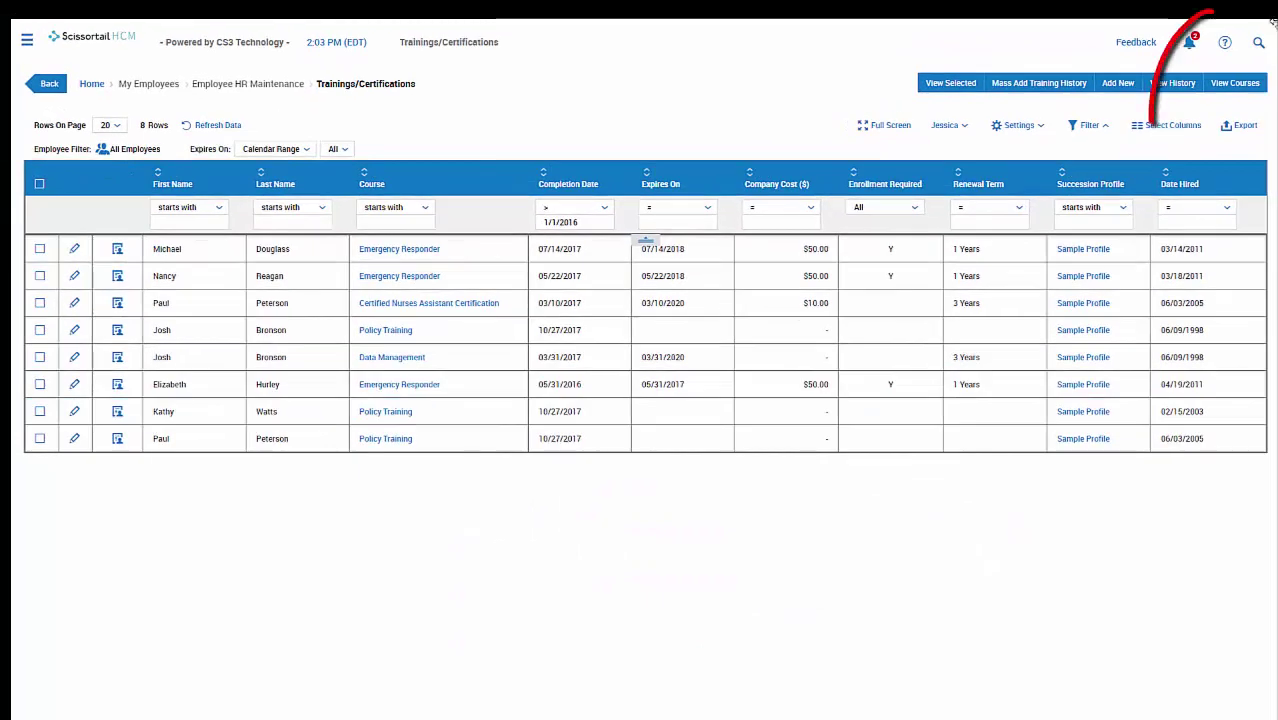
Step: Start a new course in the catalogue with code 'Internet' and name 'Internet Security'
{"action": "left_click", "coordinate": [1228, 88]}
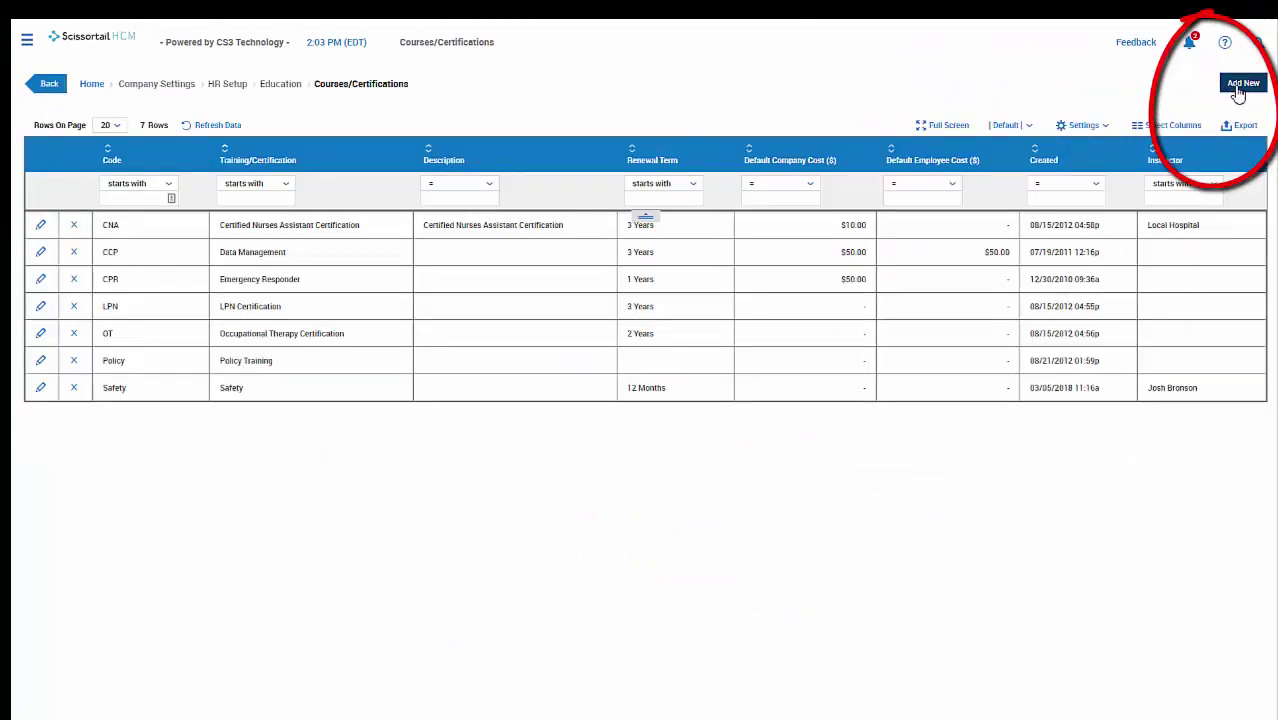
{"action": "left_click", "coordinate": [1241, 84]}
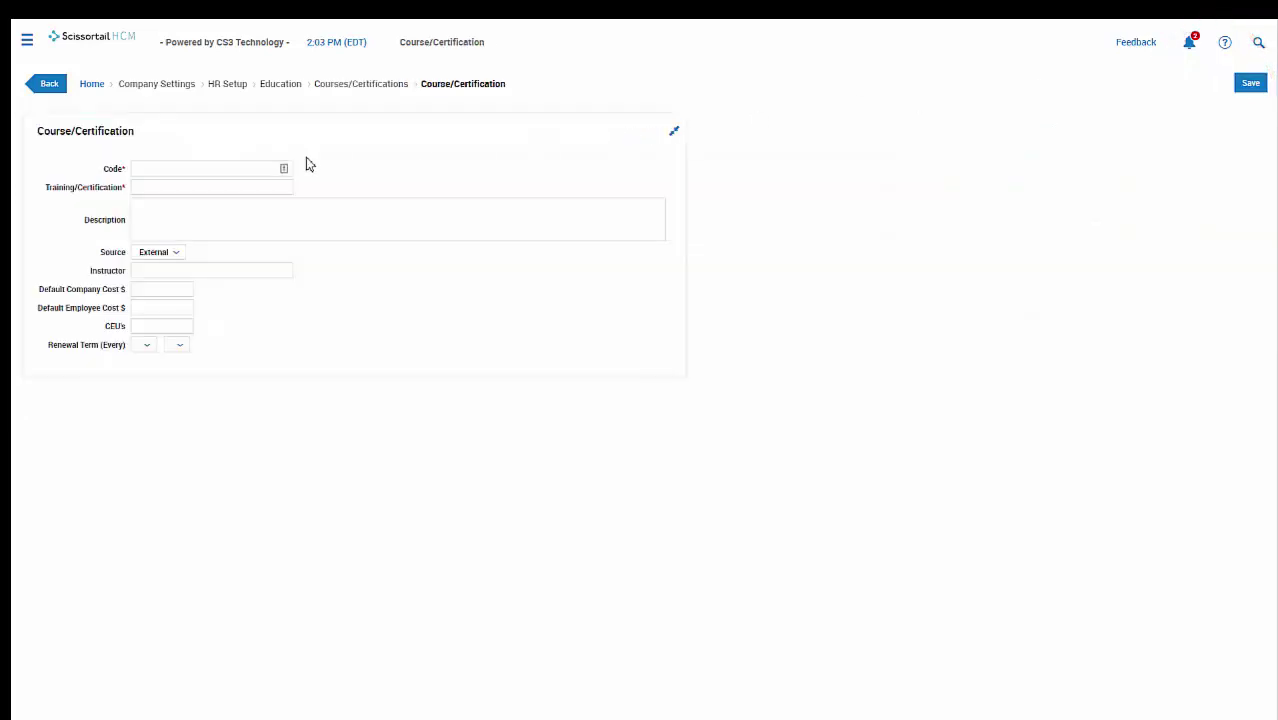
{"action": "left_click", "coordinate": [218, 169]}
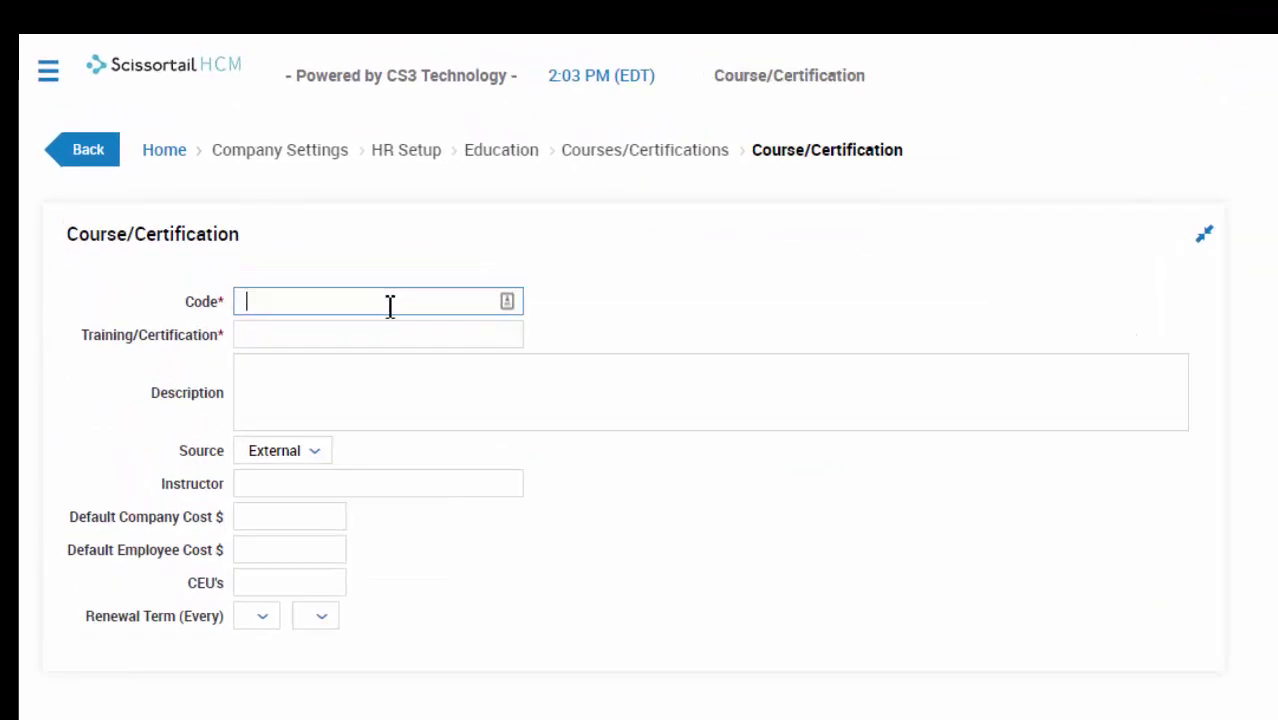
{"action": "type", "text": "Internet"}
{"action": "key", "text": "Tab"}
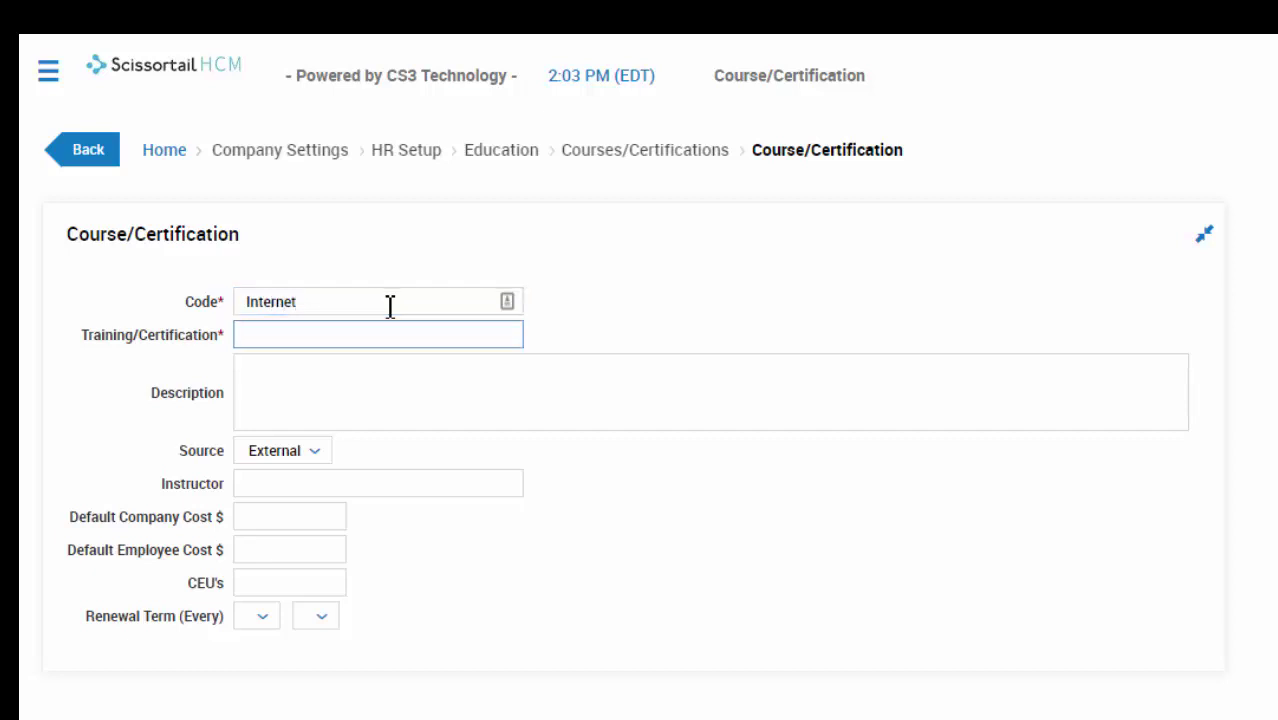
{"action": "type", "text": "Internet Security"}
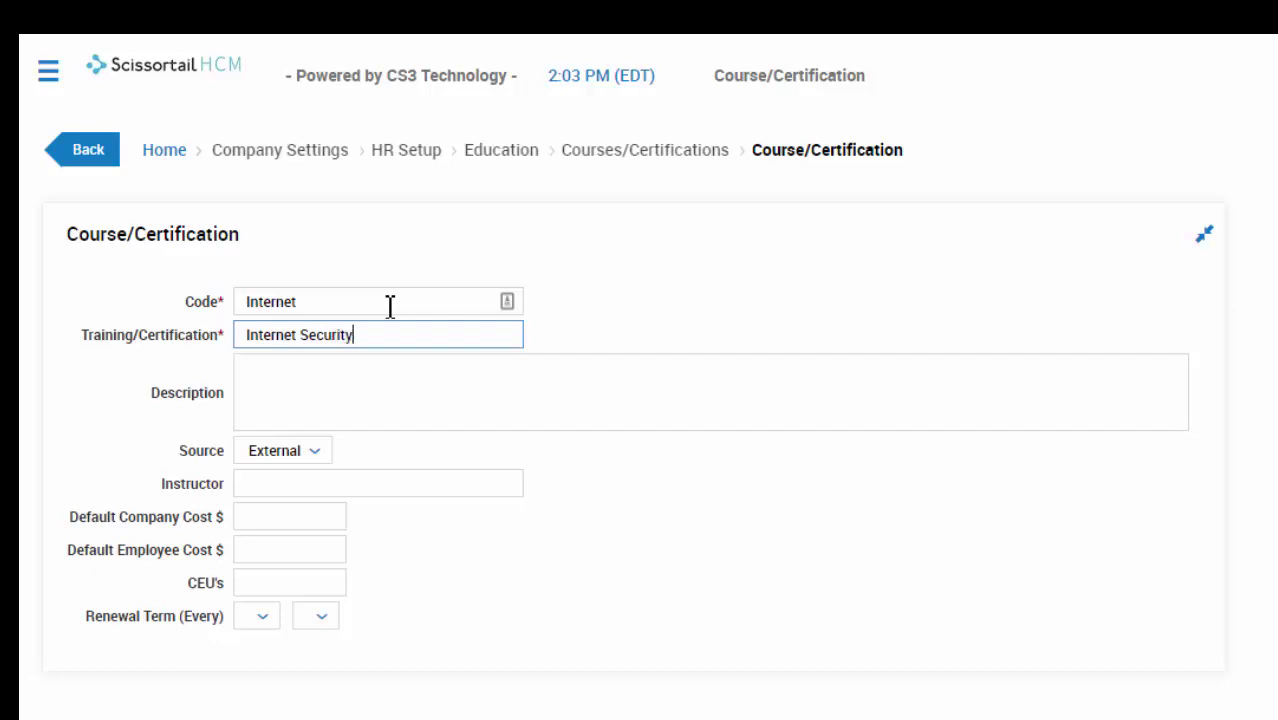
Step: Keep External as the source, set renewal to every 1 Years, and save the course
{"action": "left_click", "coordinate": [300, 452]}
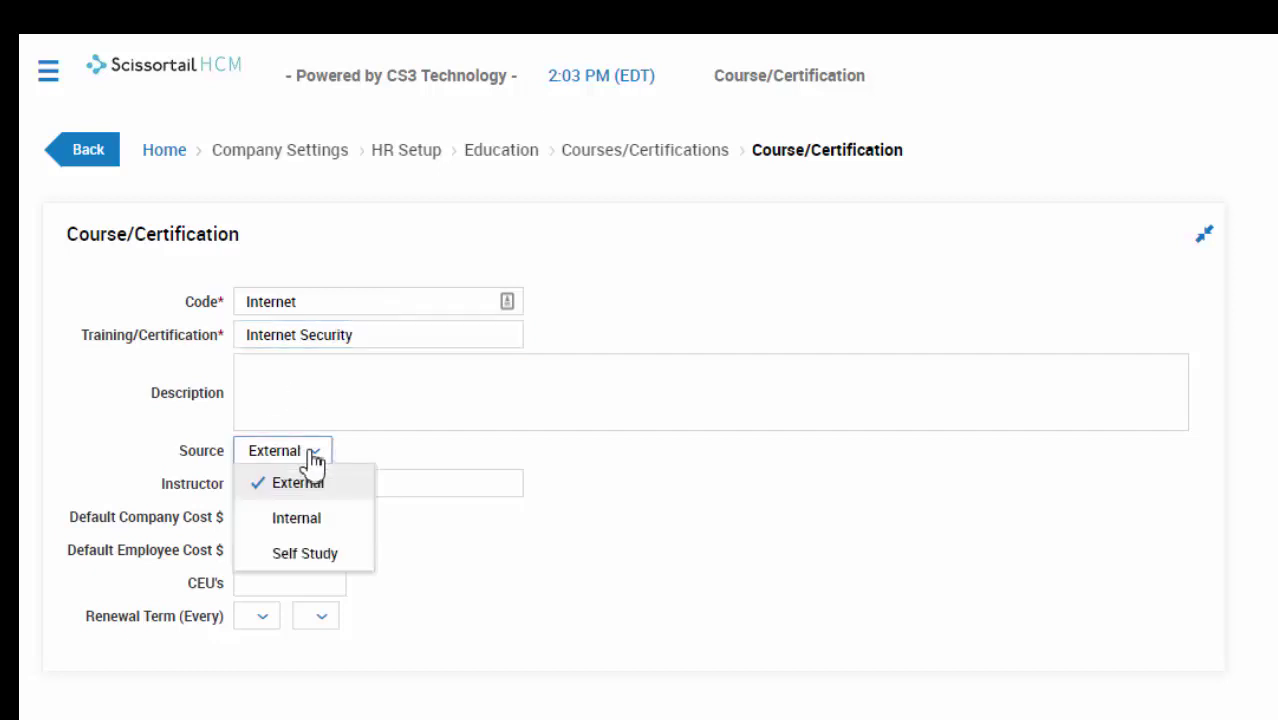
{"action": "left_click", "coordinate": [402, 548]}
{"action": "left_click", "coordinate": [408, 488]}
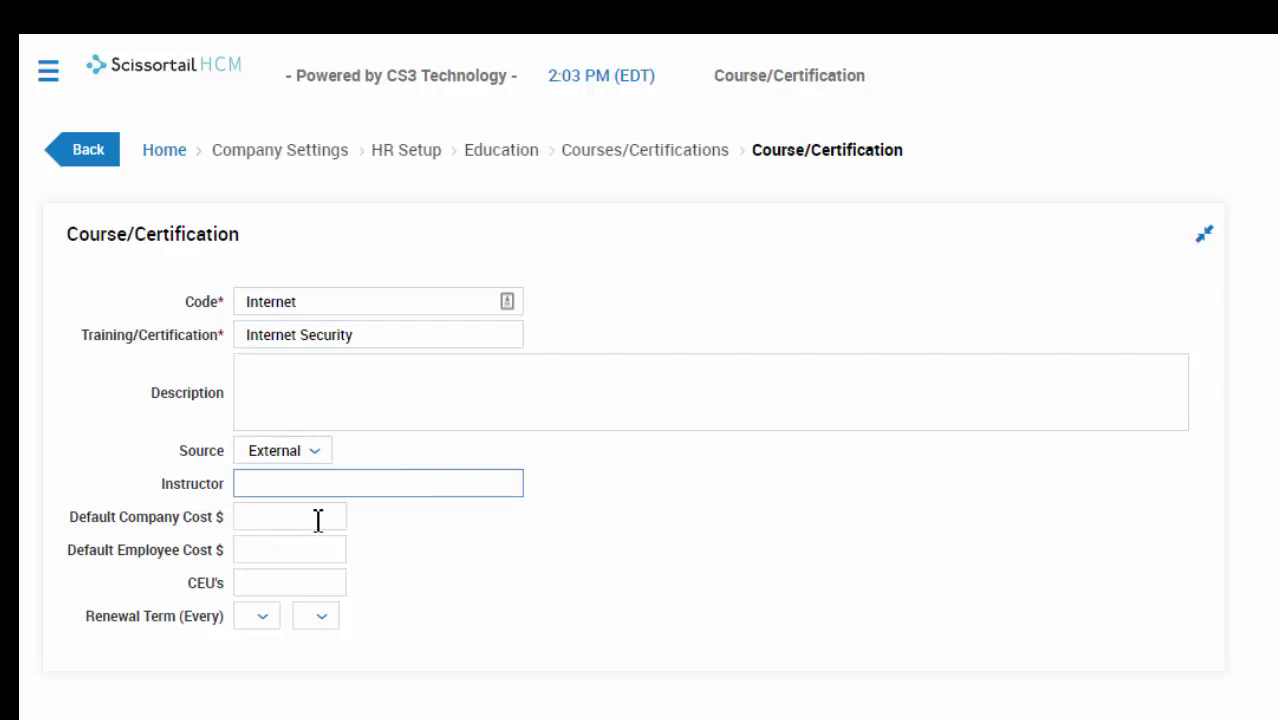
{"action": "left_click", "coordinate": [263, 620]}
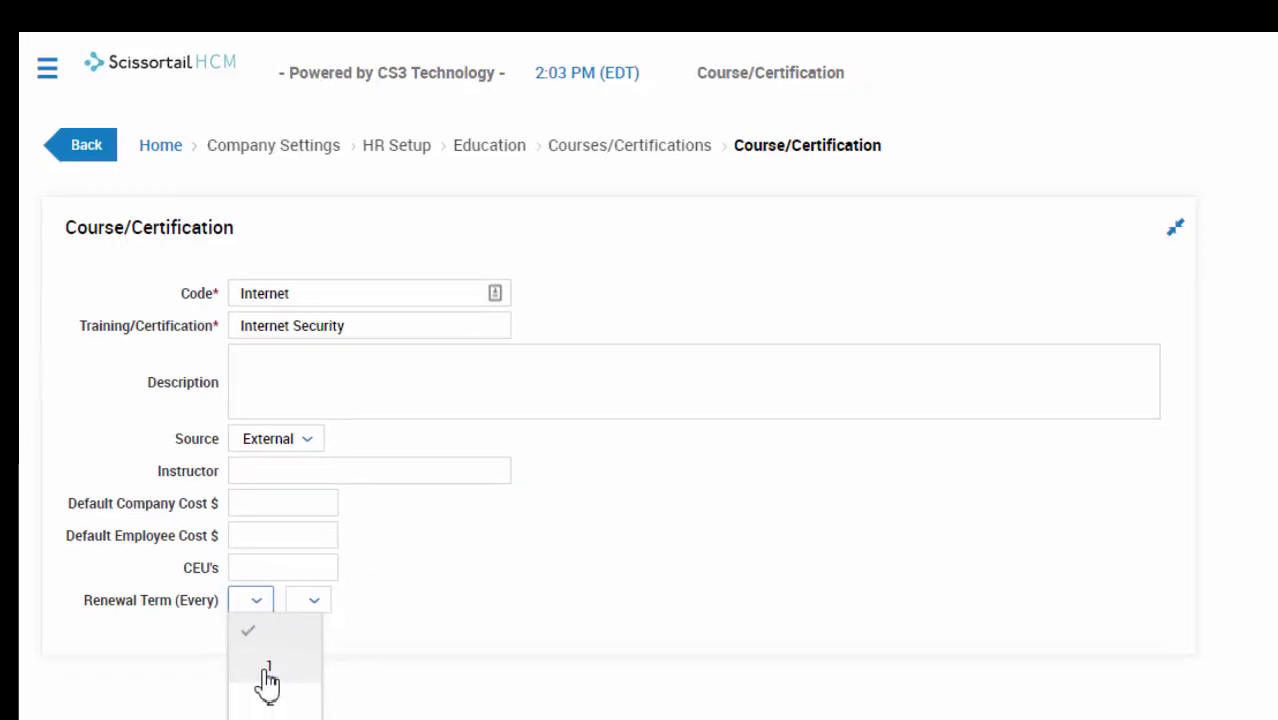
{"action": "left_click", "coordinate": [270, 690]}
{"action": "left_click", "coordinate": [321, 616]}
{"action": "left_click", "coordinate": [338, 649]}
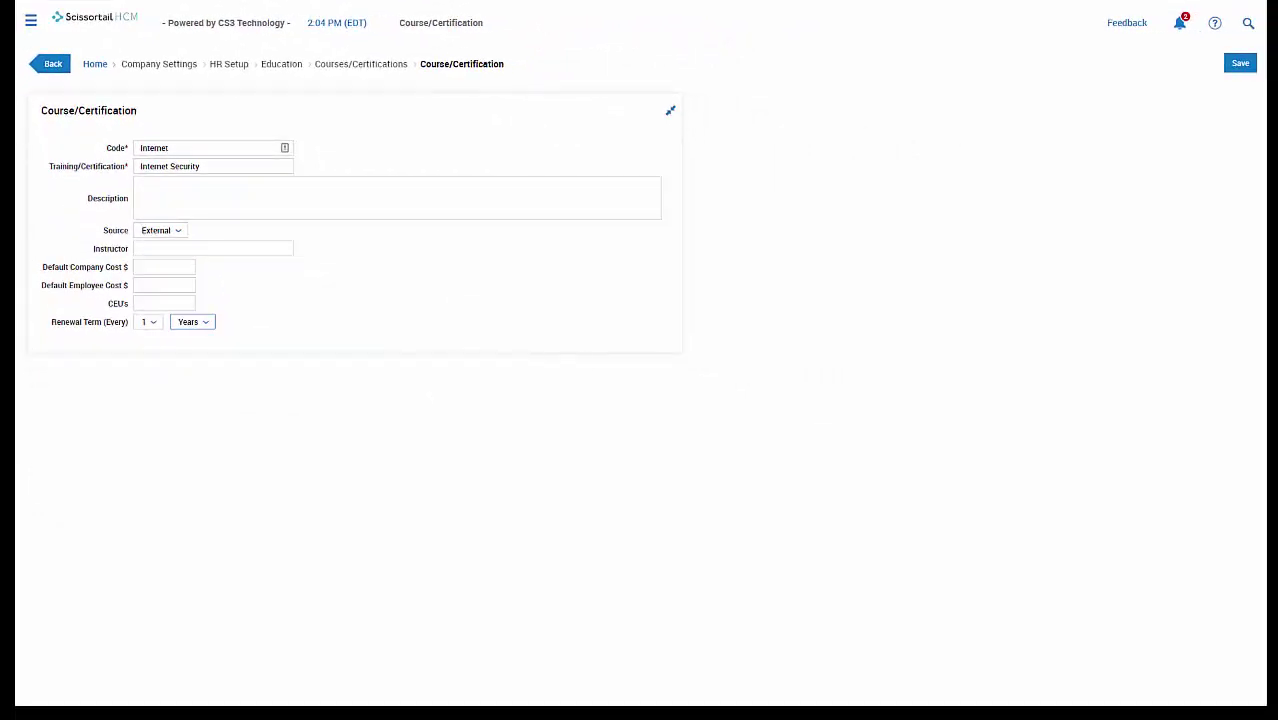
{"action": "left_click", "coordinate": [1238, 64]}
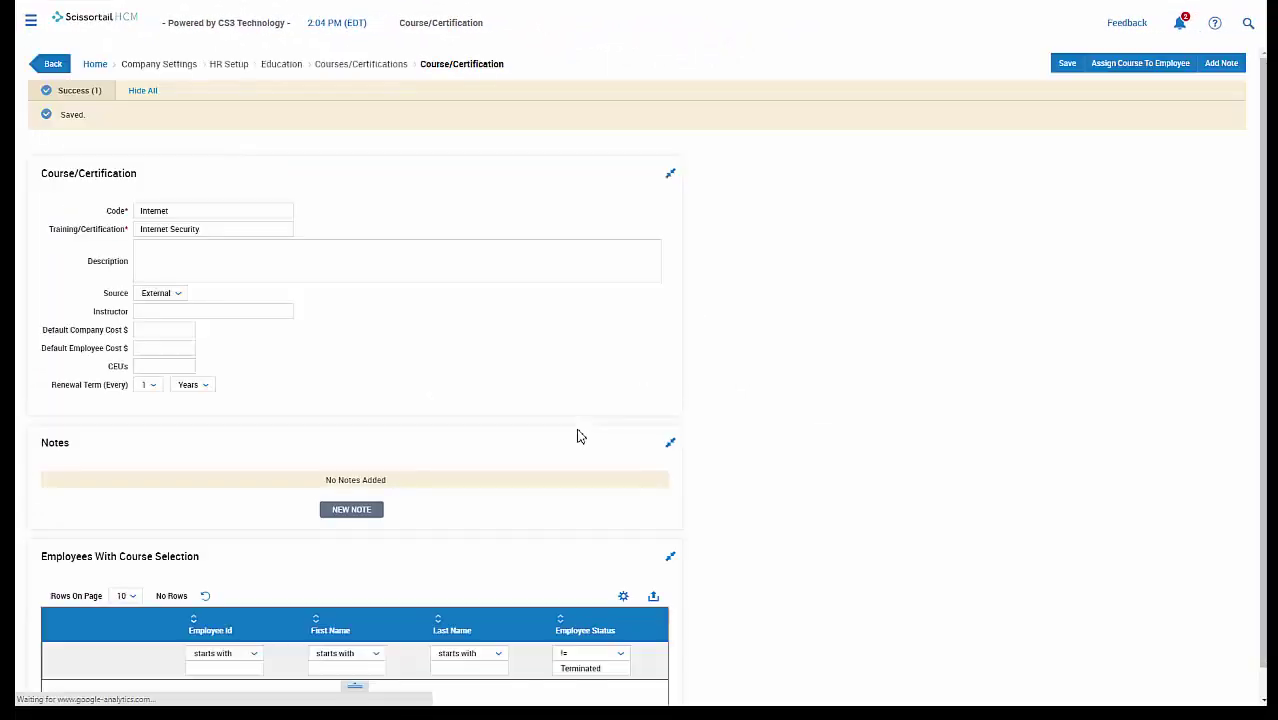
Step: Open the CNA License Expiration notification for editing, then bring up the site navigation menu
{"action": "scroll", "coordinate": [385, 472], "scroll_direction": "down", "scroll_amount": 1}
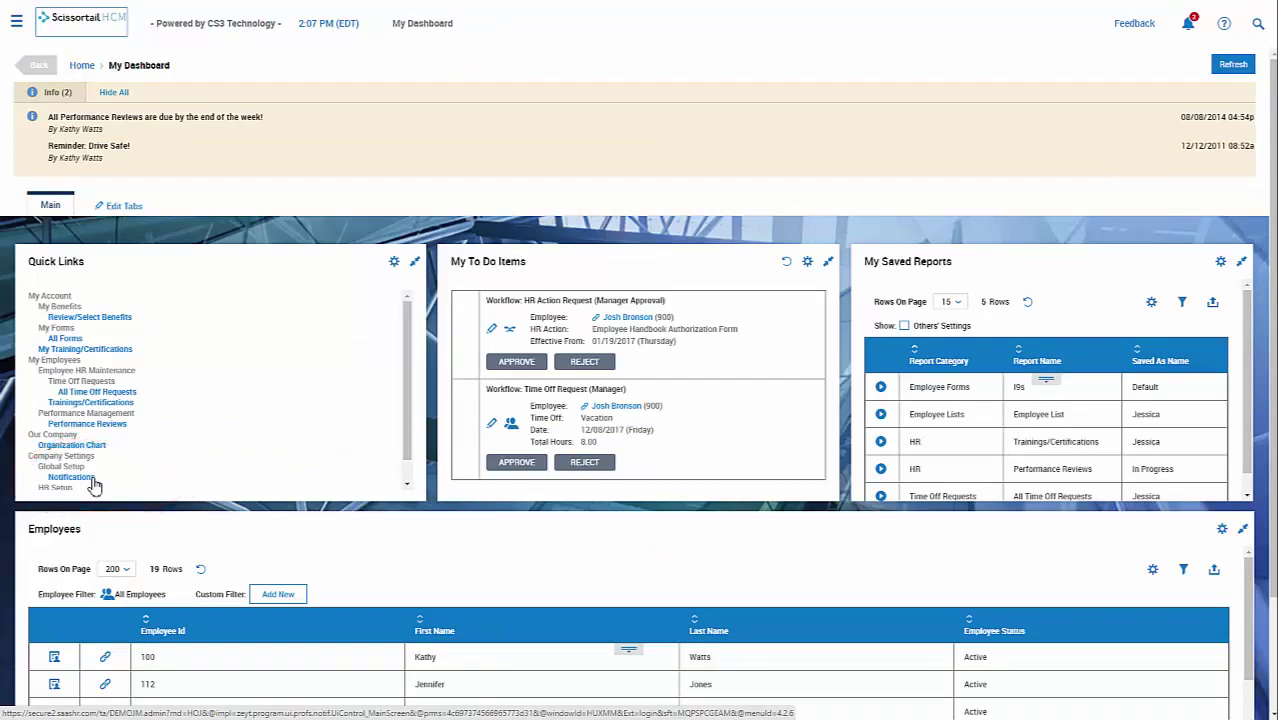
{"action": "left_click", "coordinate": [91, 479]}
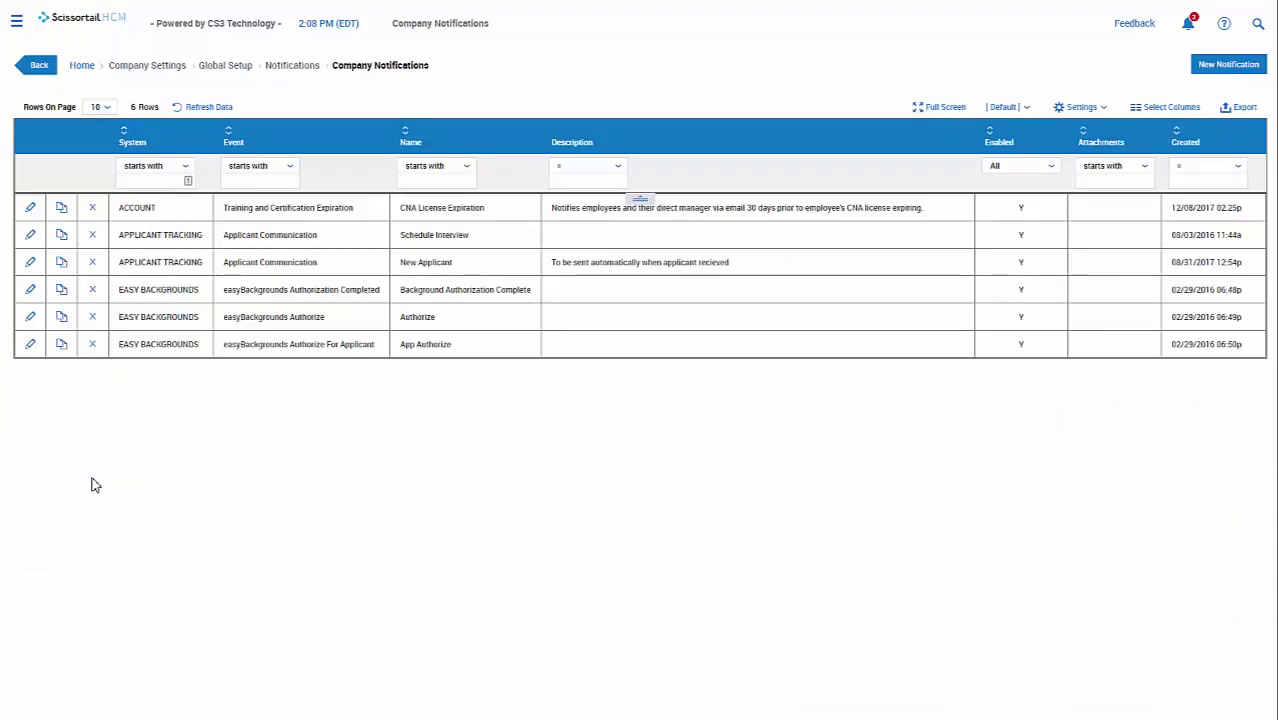
{"action": "left_click", "coordinate": [31, 211]}
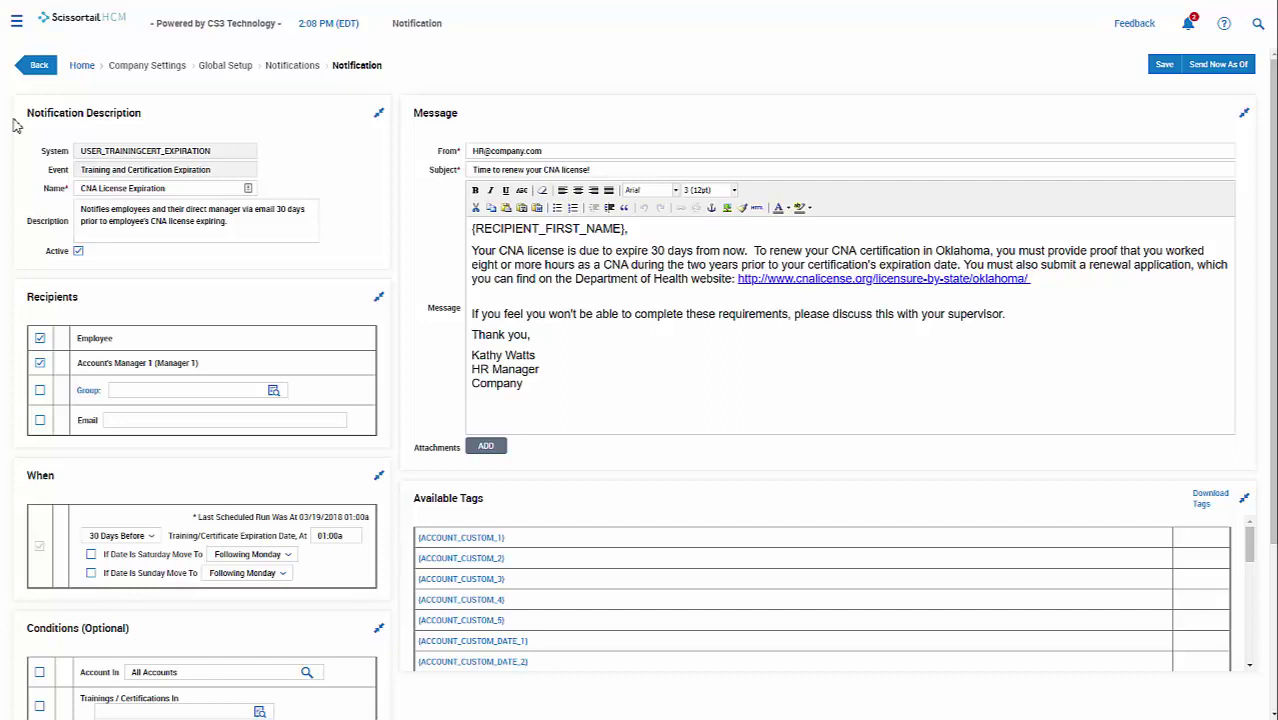
{"action": "left_click", "coordinate": [16, 24]}
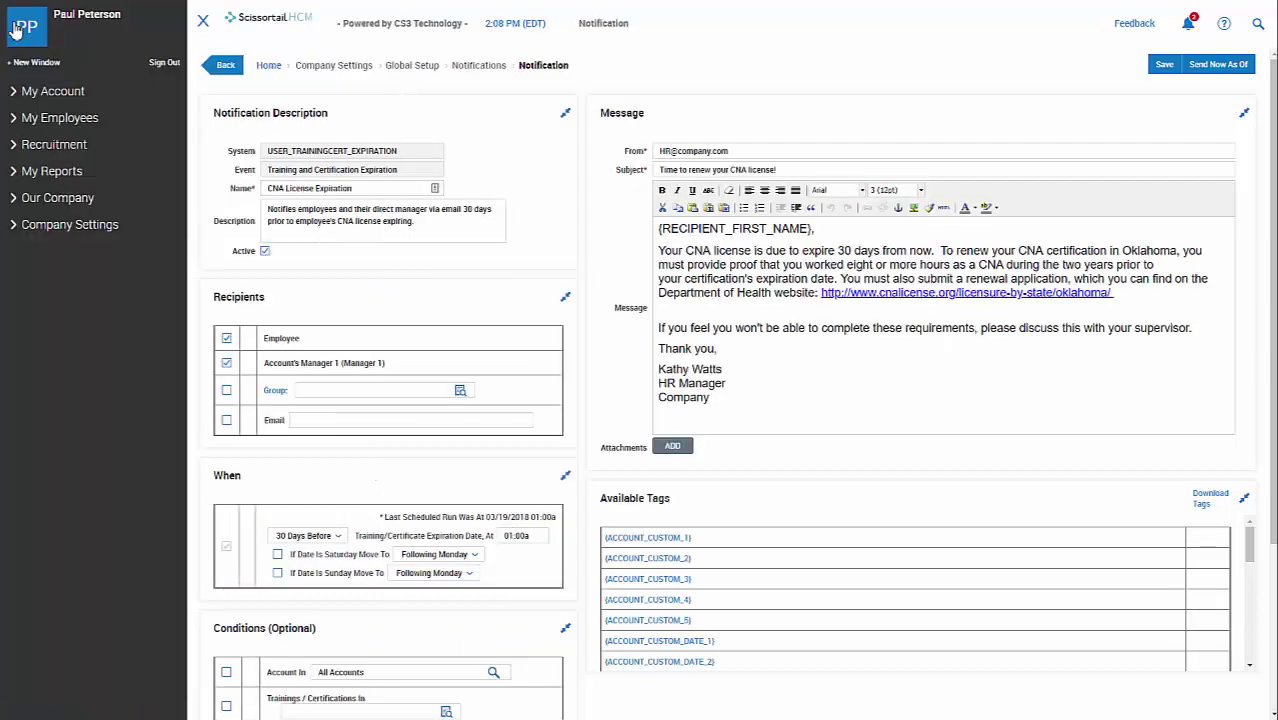
Step: Open the first employee's record from the Employee Information list
{"action": "left_click", "coordinate": [50, 117]}
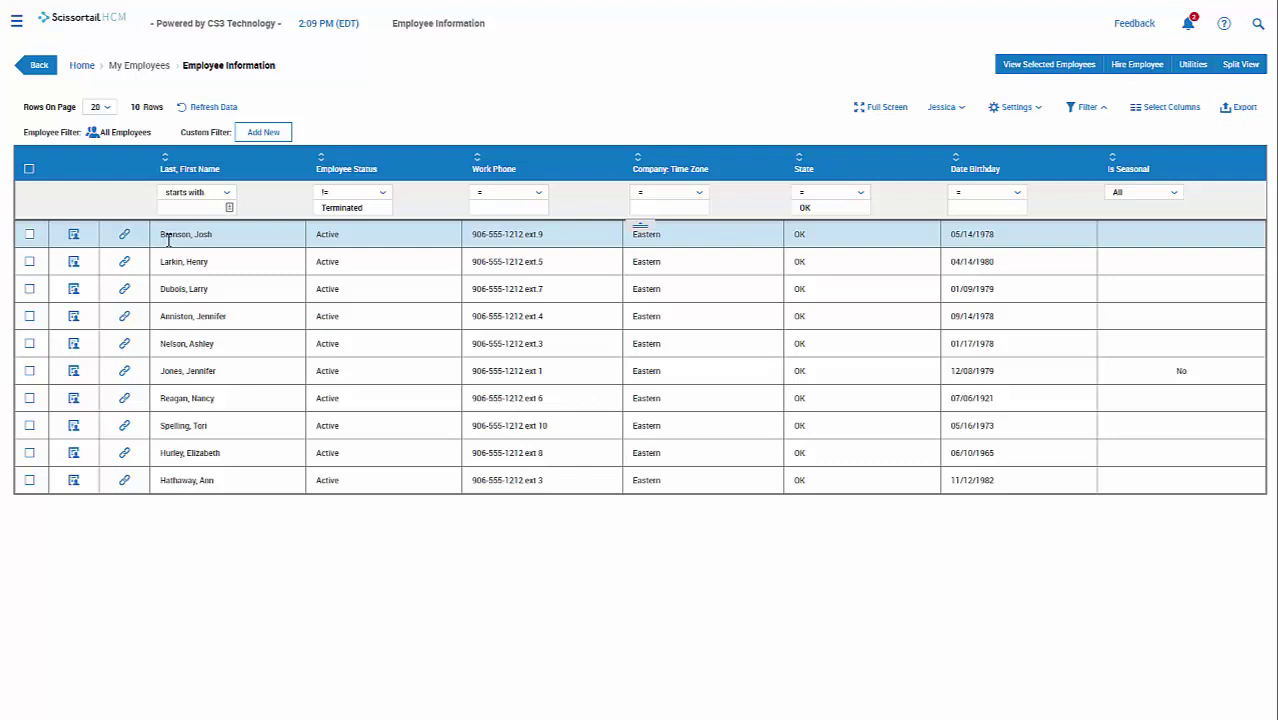
{"action": "left_click", "coordinate": [73, 236]}
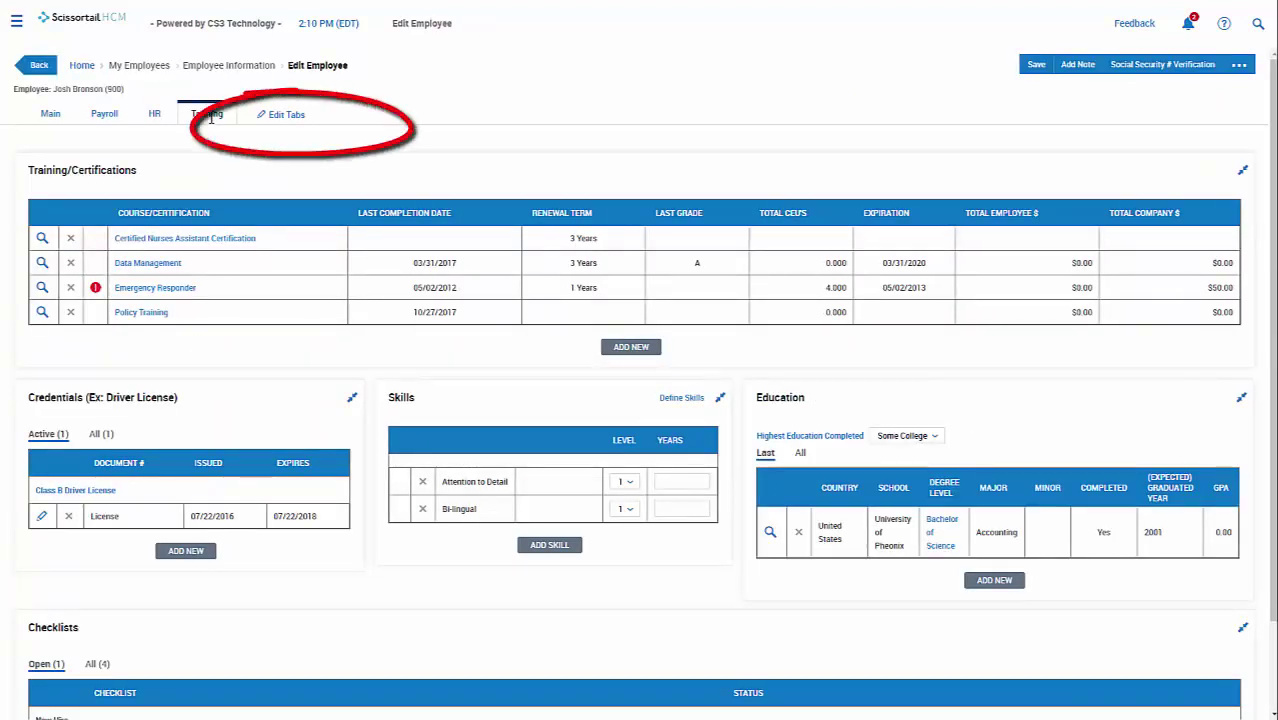
Step: Move Credentials to Available Windows in the Training tab layout, save, and go back
{"action": "left_click", "coordinate": [284, 115]}
{"action": "left_click_drag", "start_coordinate": [382, 228], "coordinate": [1044, 314]}
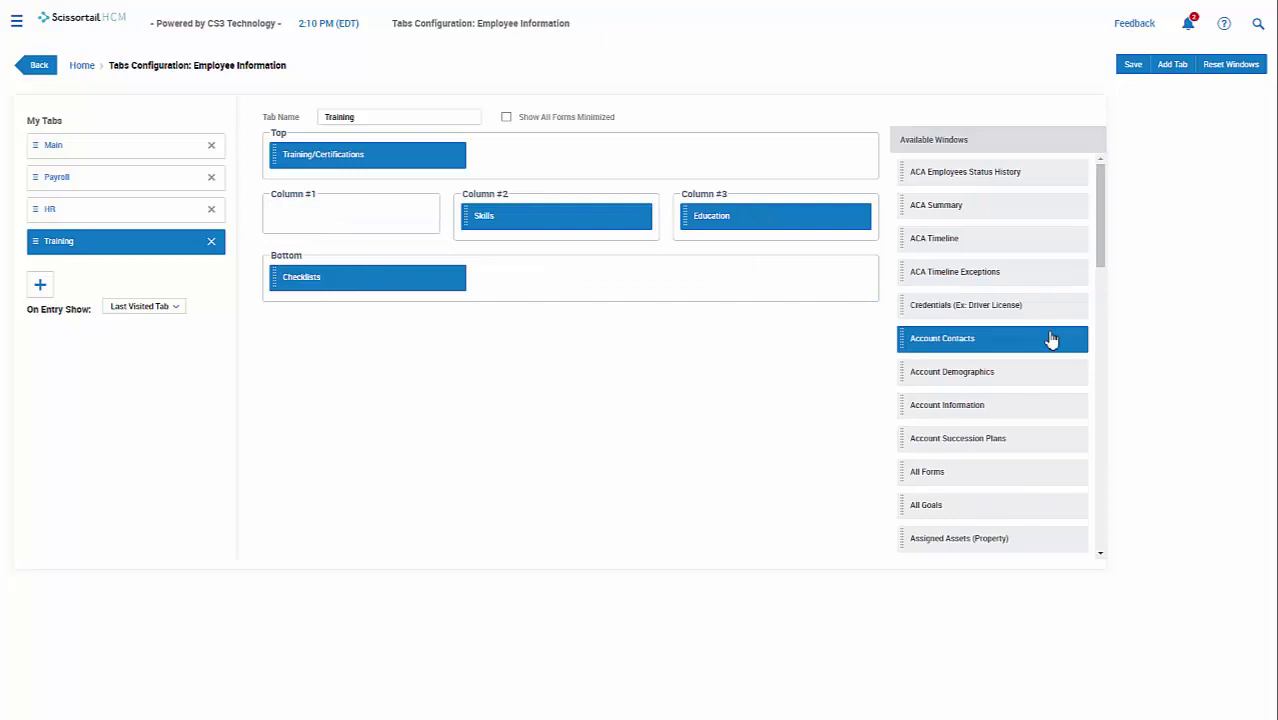
{"action": "left_click", "coordinate": [1130, 66]}
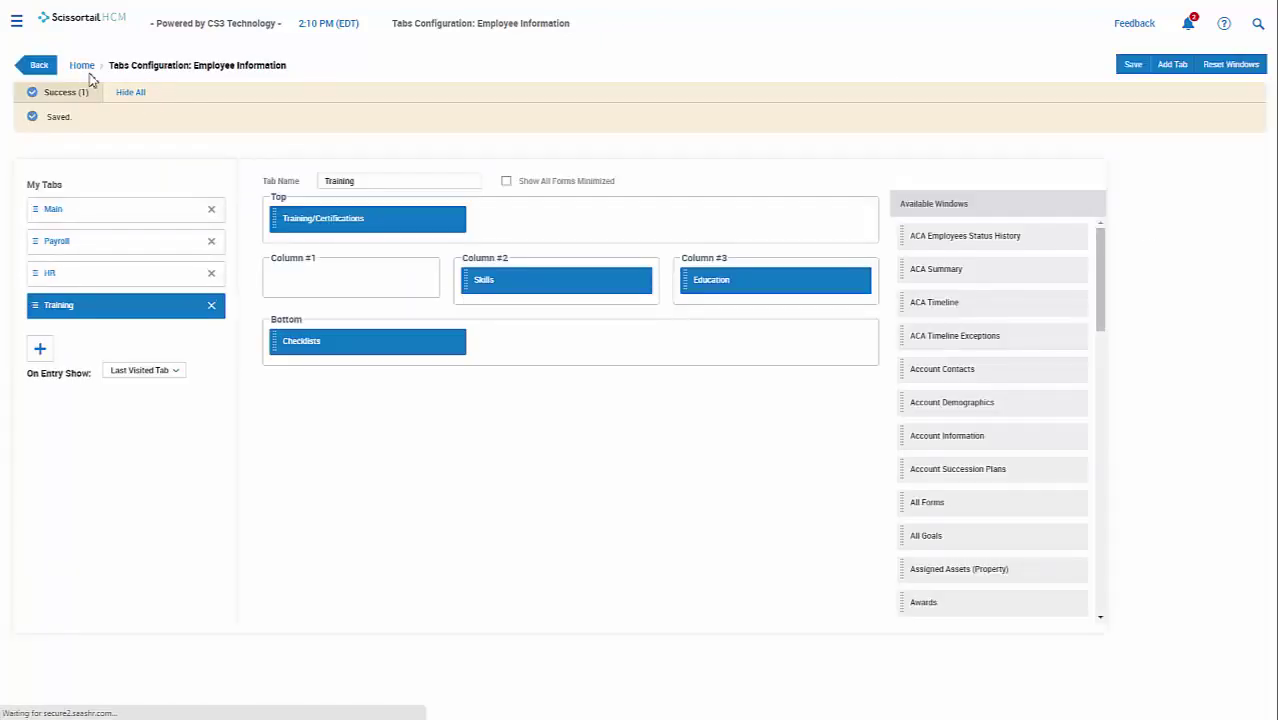
{"action": "left_click", "coordinate": [40, 65]}
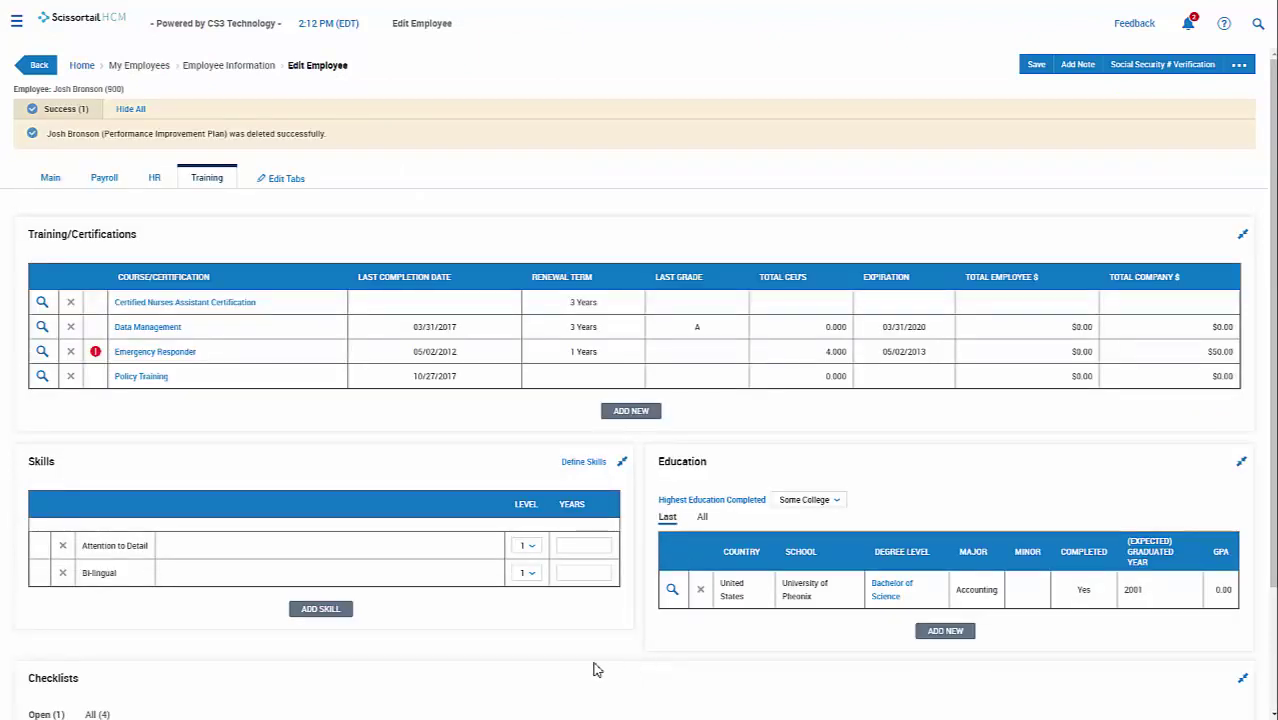
Step: Assign a Performance Improvement Plan (HR) checklist to the employee and open it for editing
{"action": "scroll", "coordinate": [593, 668], "scroll_direction": "down", "scroll_amount": 3}
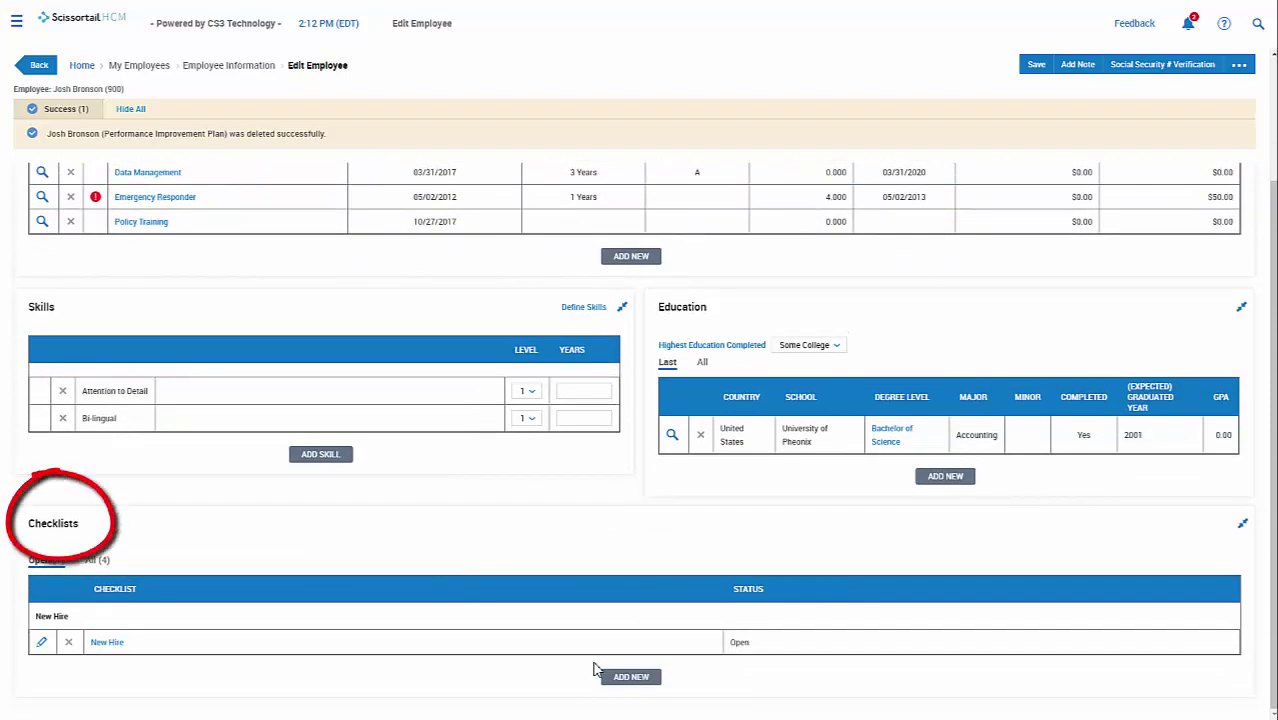
{"action": "left_click", "coordinate": [616, 676]}
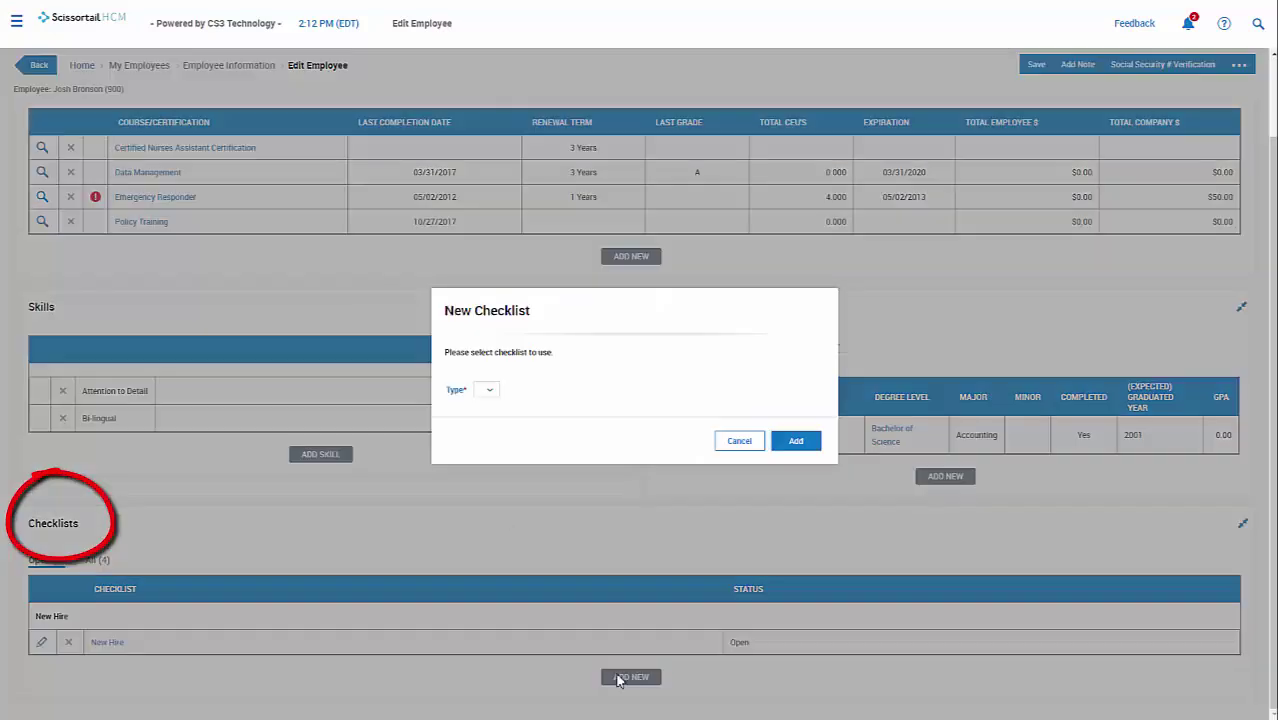
{"action": "left_click", "coordinate": [481, 389]}
{"action": "left_click", "coordinate": [522, 450]}
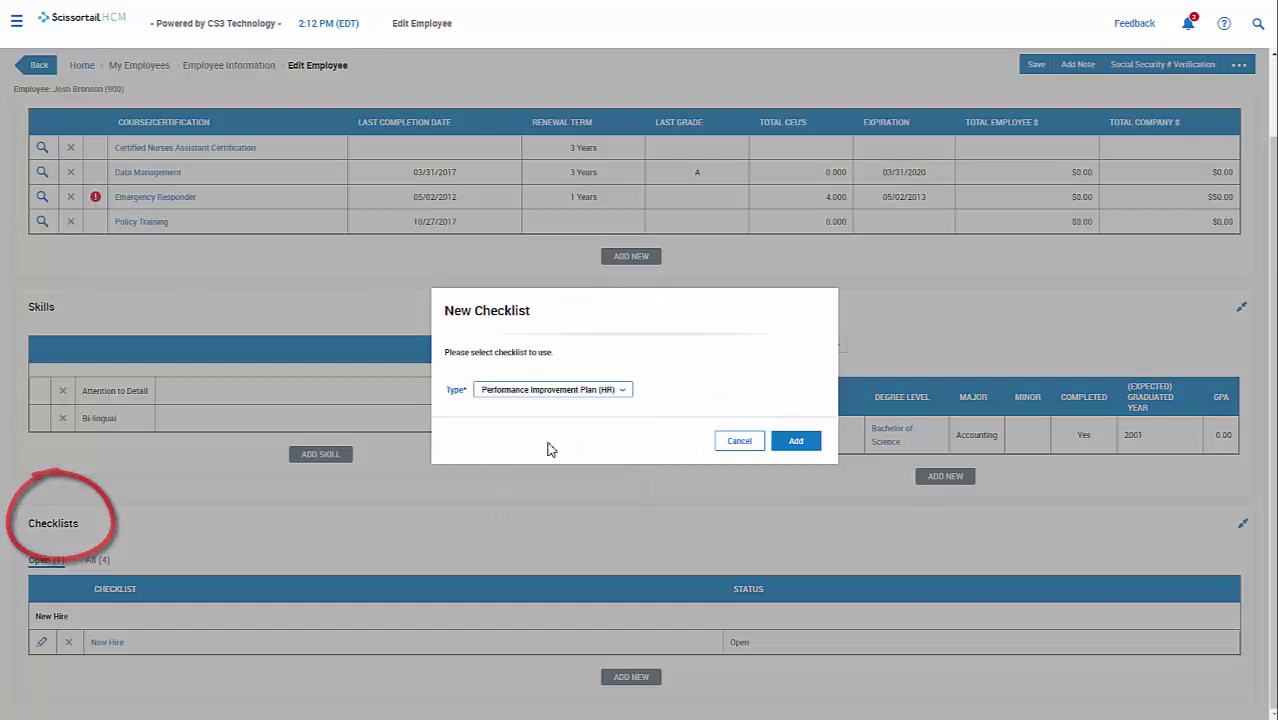
{"action": "left_click", "coordinate": [790, 443]}
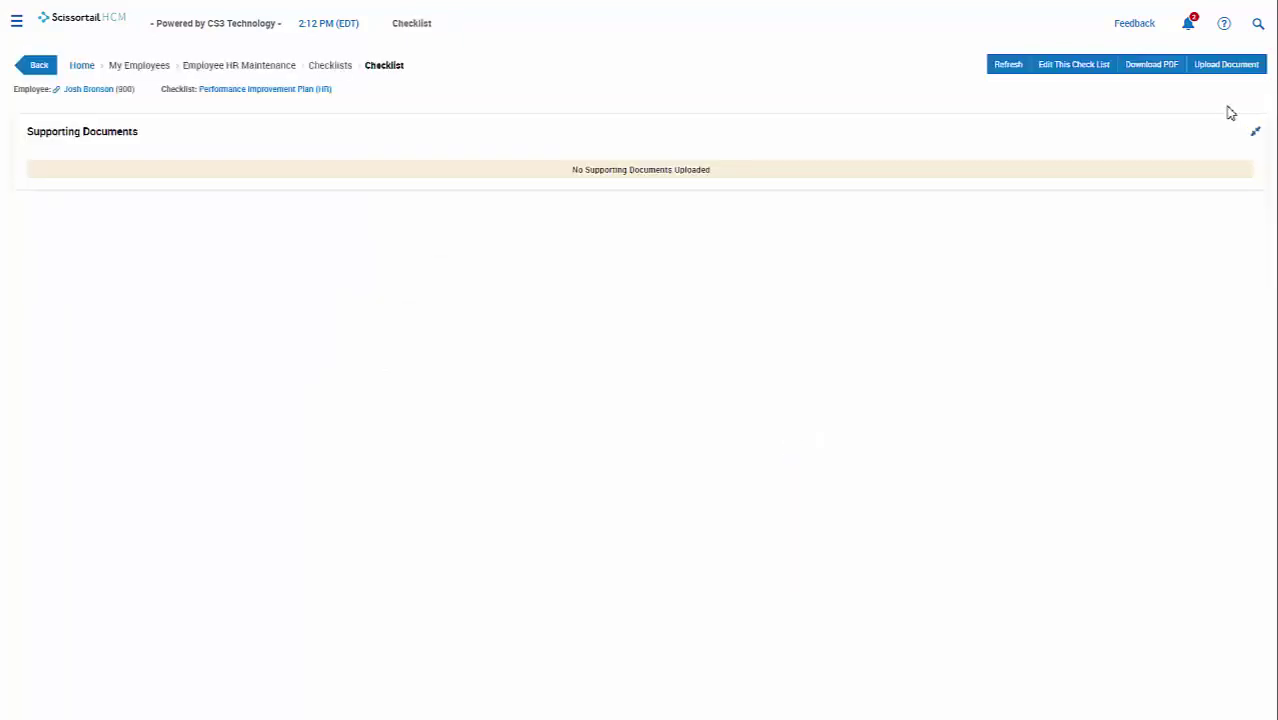
{"action": "left_click", "coordinate": [1065, 72]}
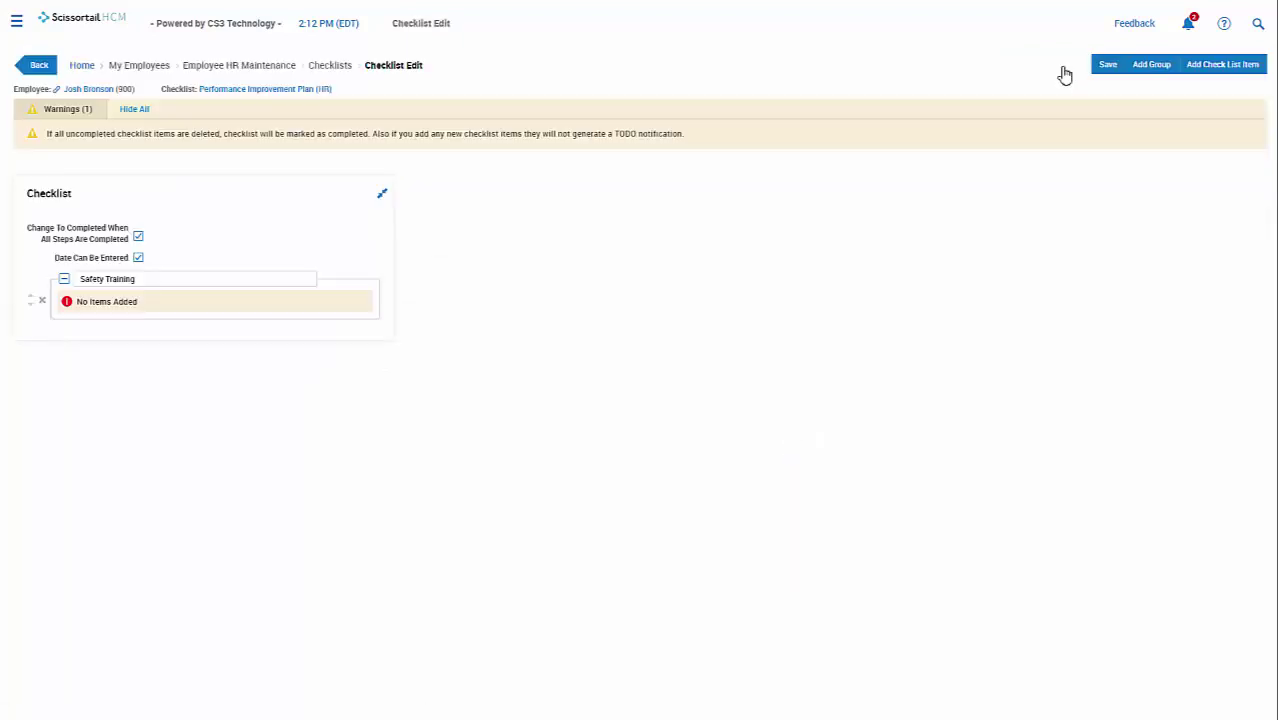